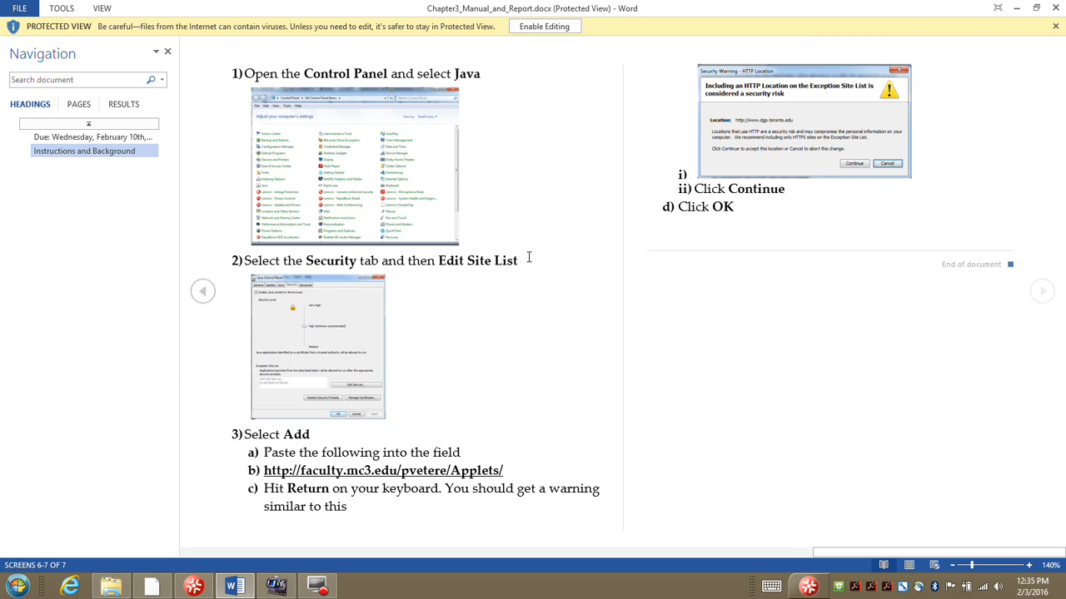
scroll(528, 257, "up", 4)
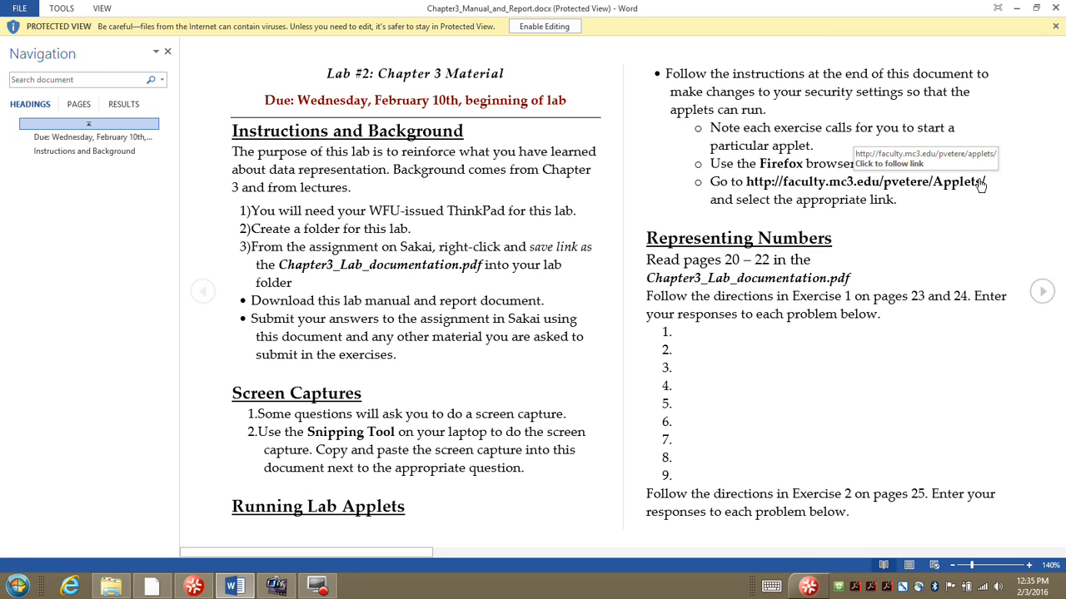
left_click_drag(989, 182, 745, 187)
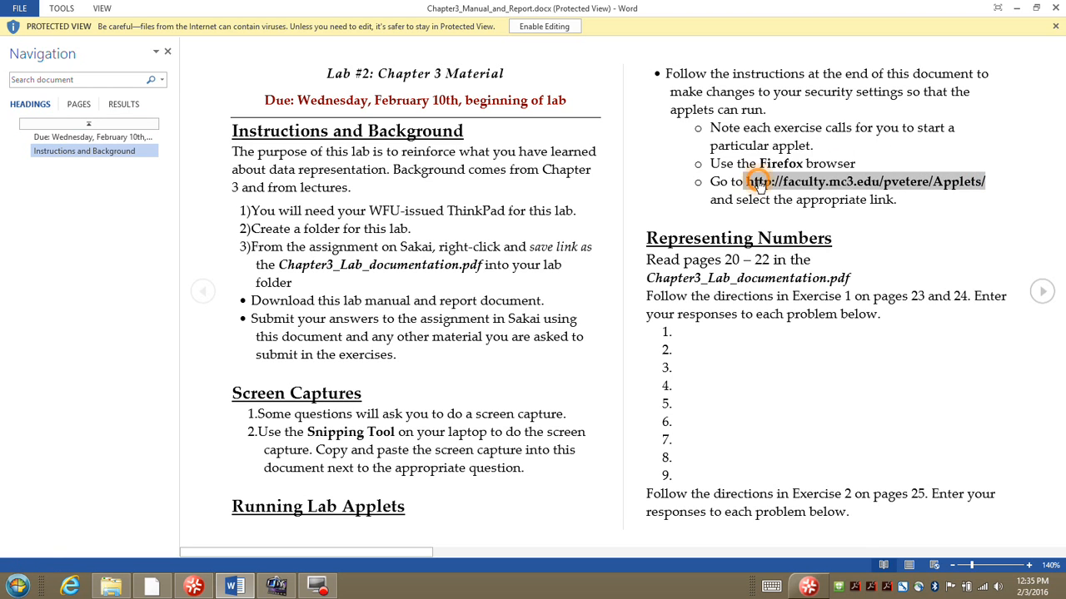
right_click(760, 186)
left_click(769, 193)
Step: Launch Mozilla Firefox from the installed programs
left_click(15, 583)
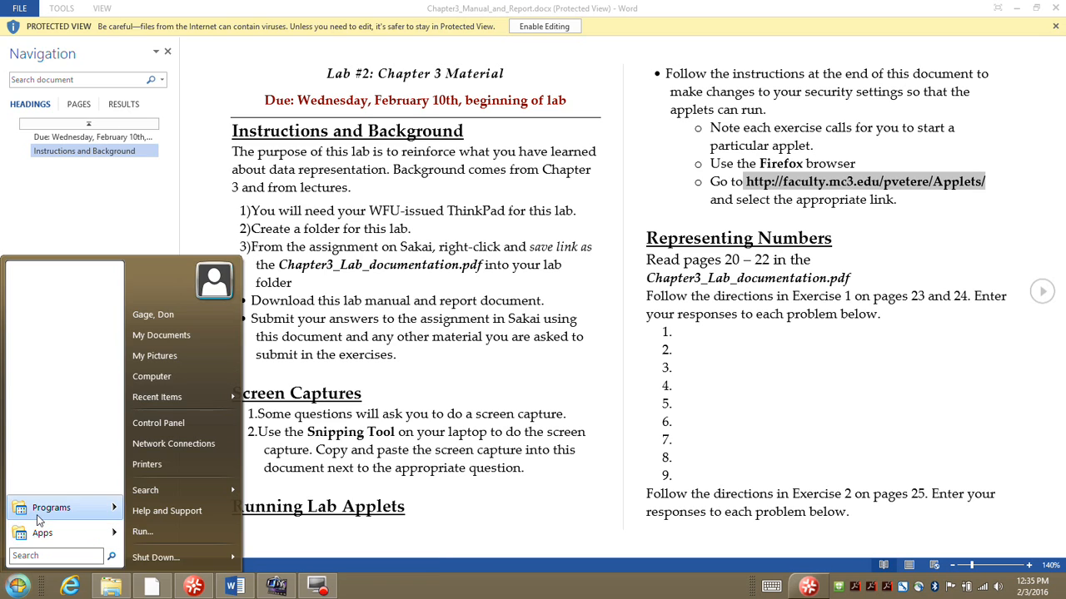
mouse_move(59, 510)
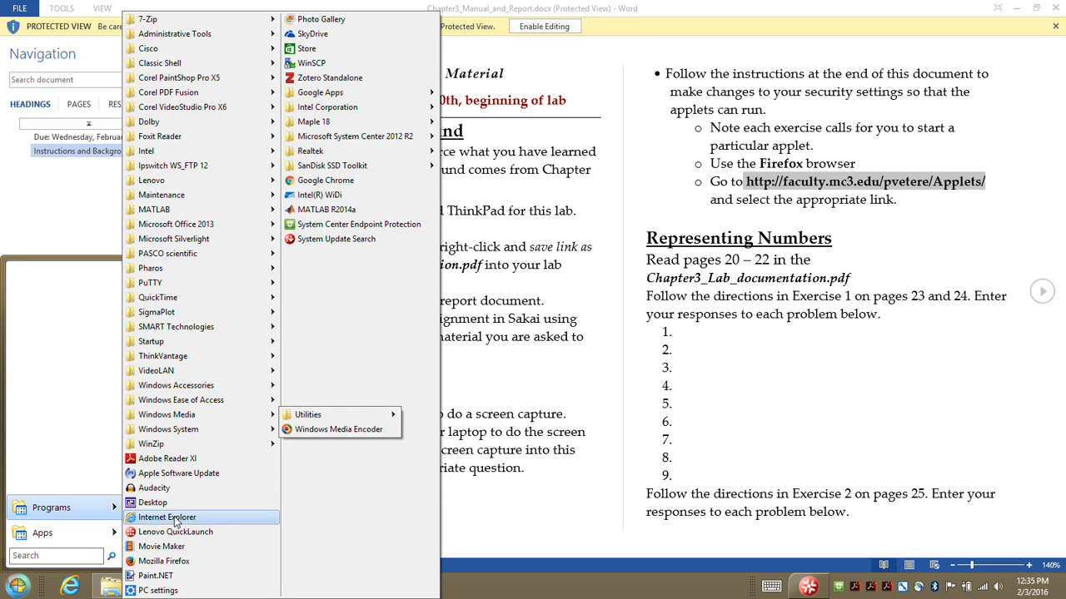
left_click(176, 560)
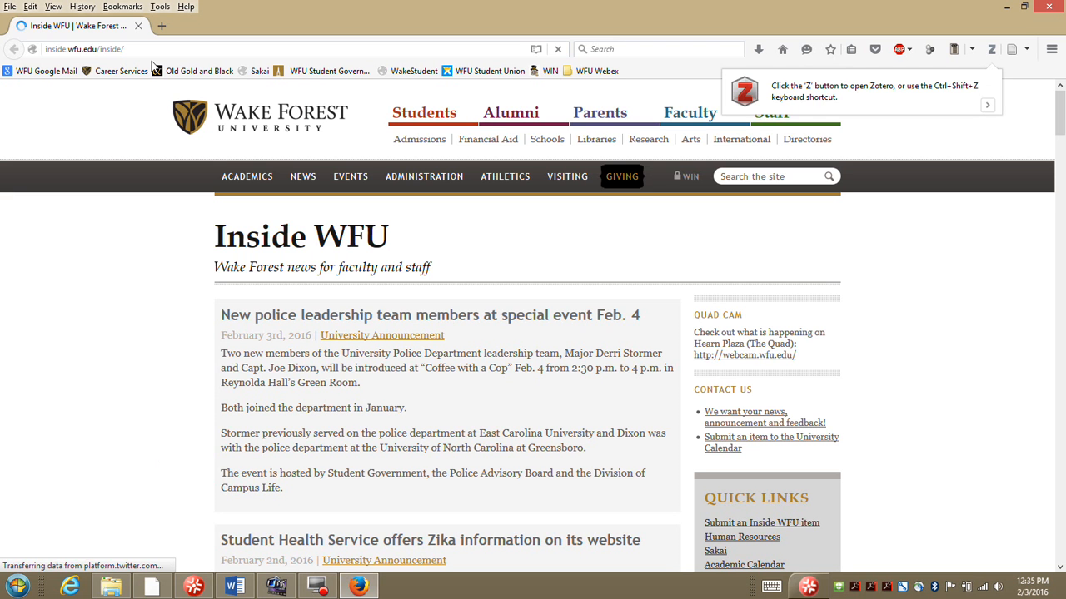
left_click(157, 51)
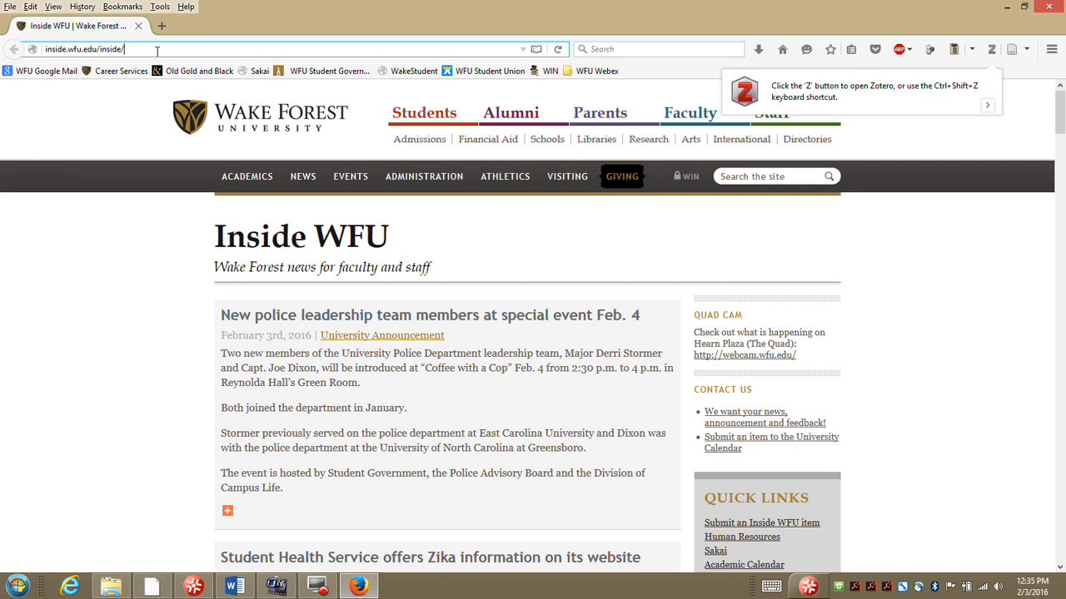
key("BackSpace")
key("BackSpace")
key("BackSpace")
key("BackSpace")
key("BackSpace")
key("BackSpace")
key("BackSpace")
key("BackSpace")
key("BackSpace")
key("BackSpace")
key("BackSpace")
key("BackSpace")
key("BackSpace")
key("BackSpace")
key("BackSpace")
key("BackSpace")
key("BackSpace")
key("BackSpace")
key("BackSpace")
key("BackSpace")
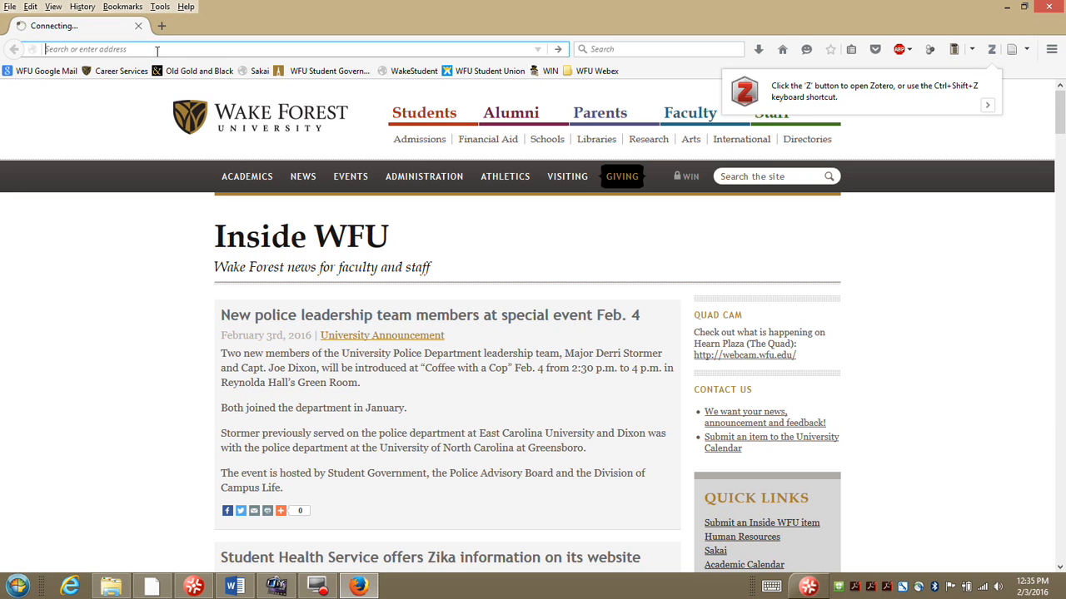
right_click(156, 51)
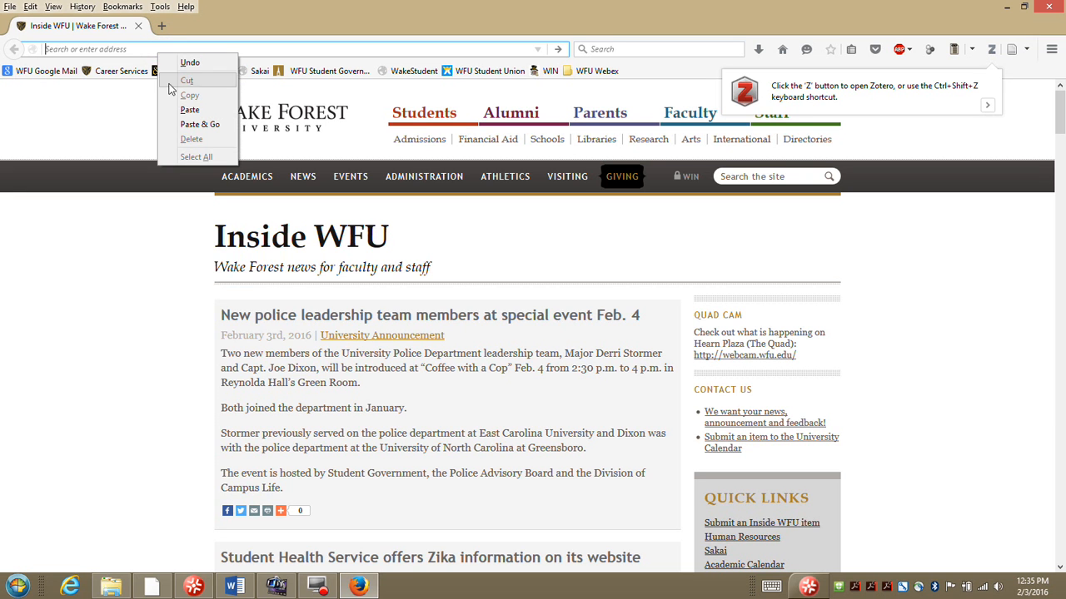
left_click(189, 110)
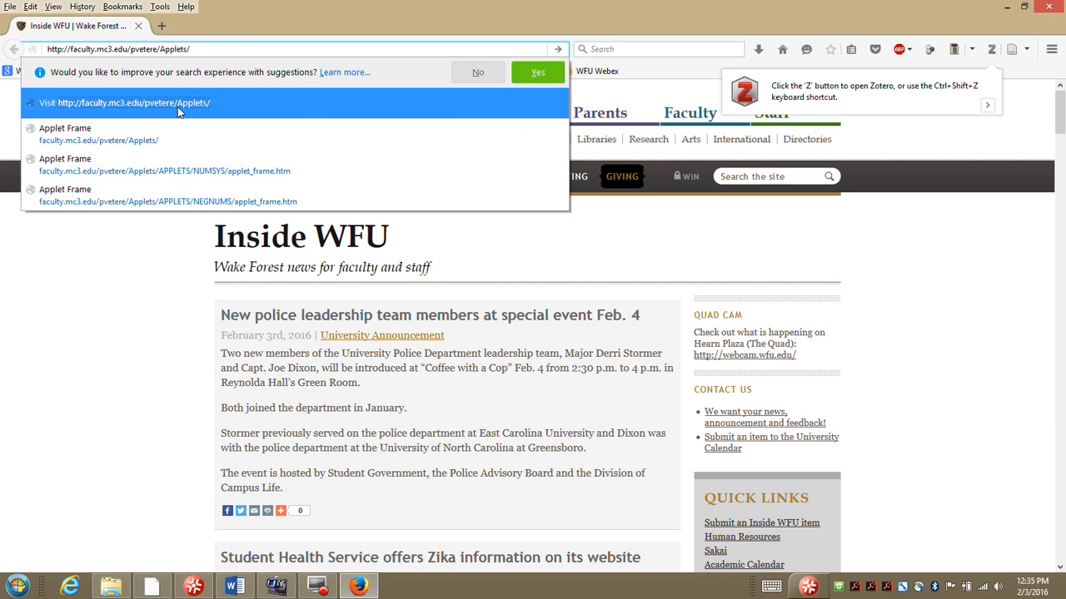
key("Return")
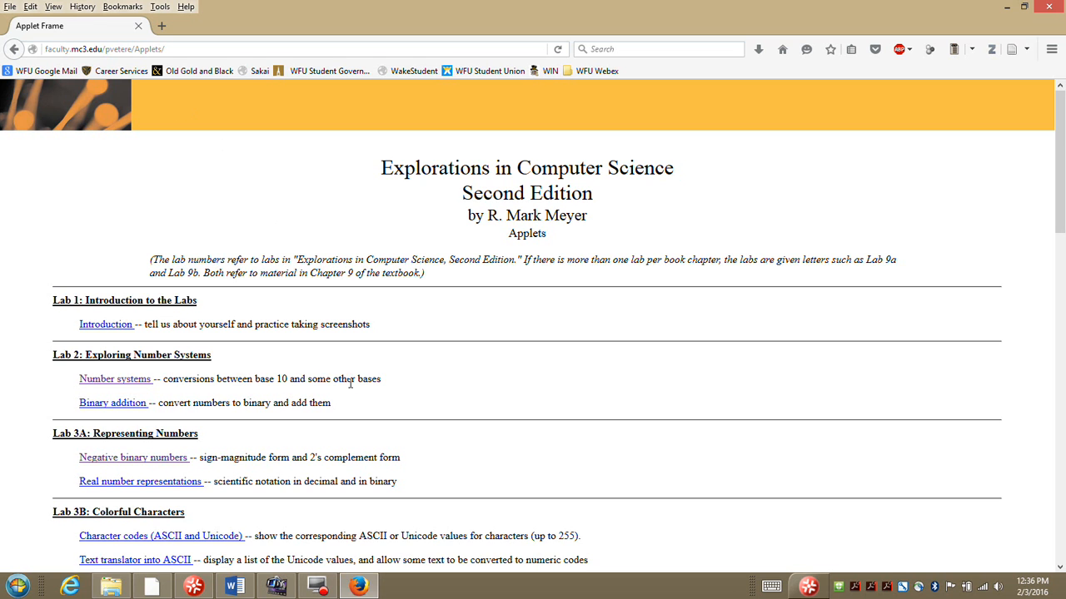
Step: Open the Lab 2 Number systems applet and go through its plugin update check to the Java Runtime Environment update page
left_click(142, 380)
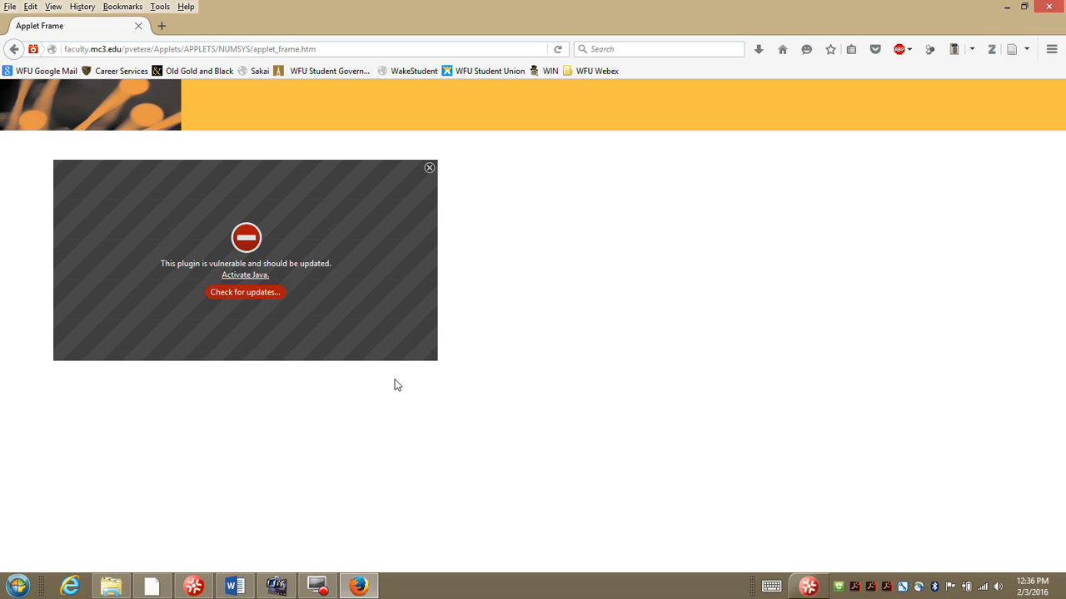
left_click(263, 293)
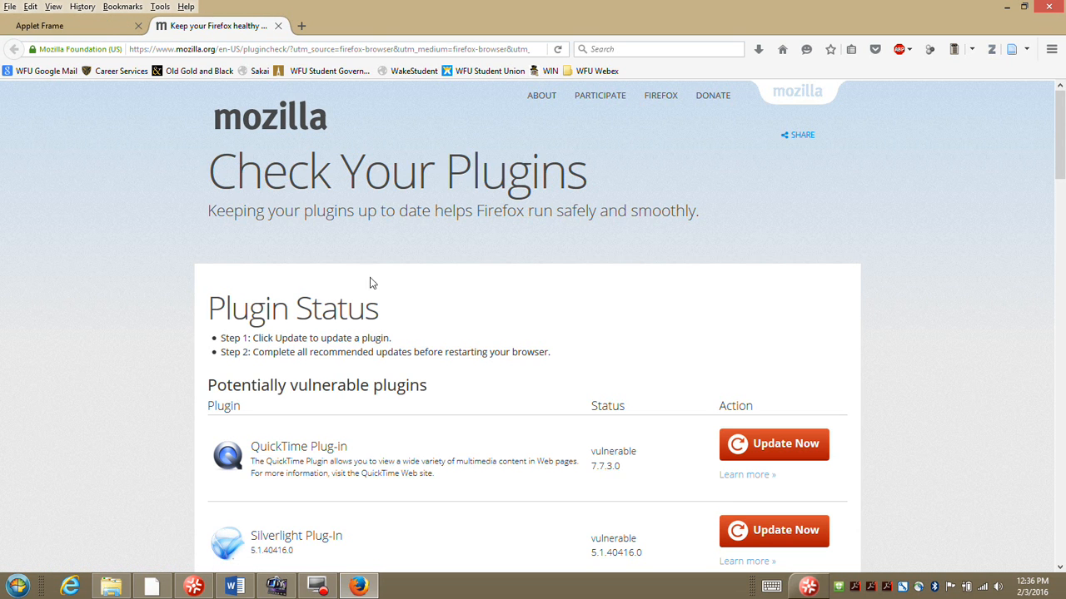
scroll(922, 375, "down", 5)
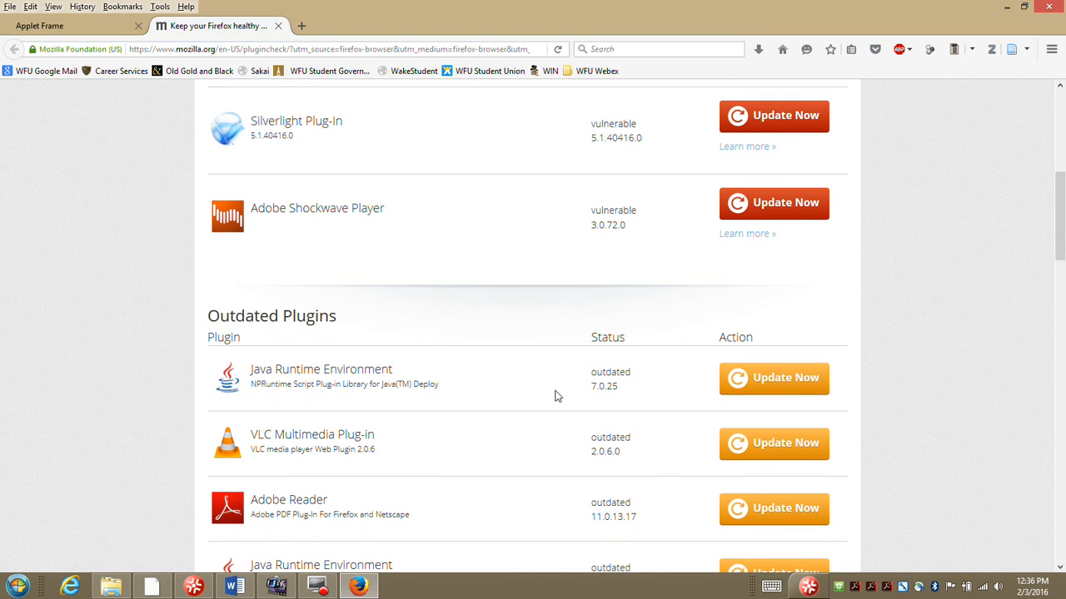
left_click(782, 385)
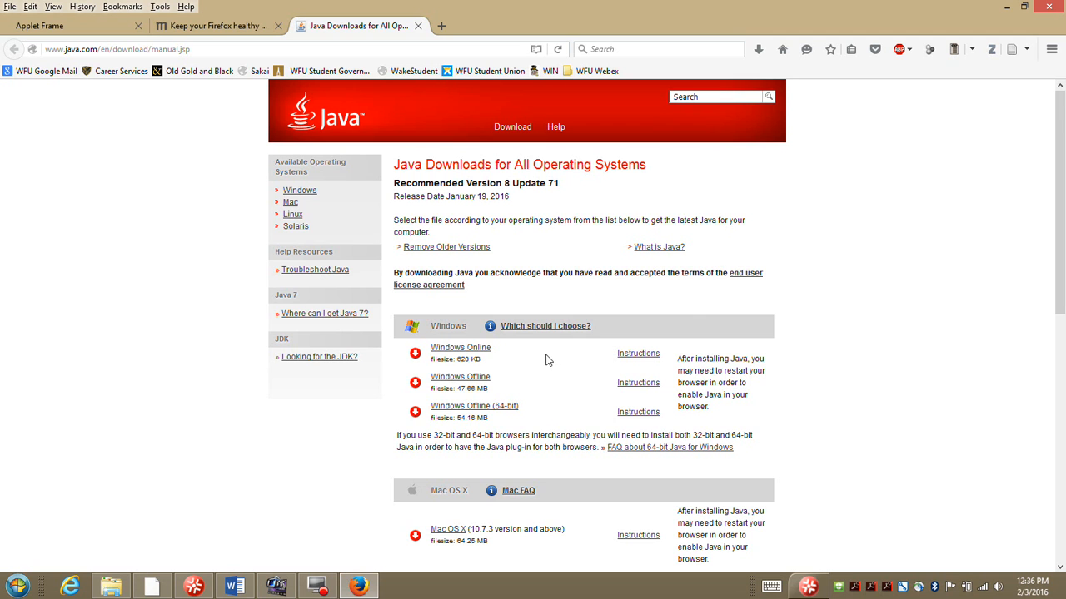
Step: Download the Windows Online Java installer jre-8u71-windows-i586-iftw.exe into the Downloads folder
left_click(477, 349)
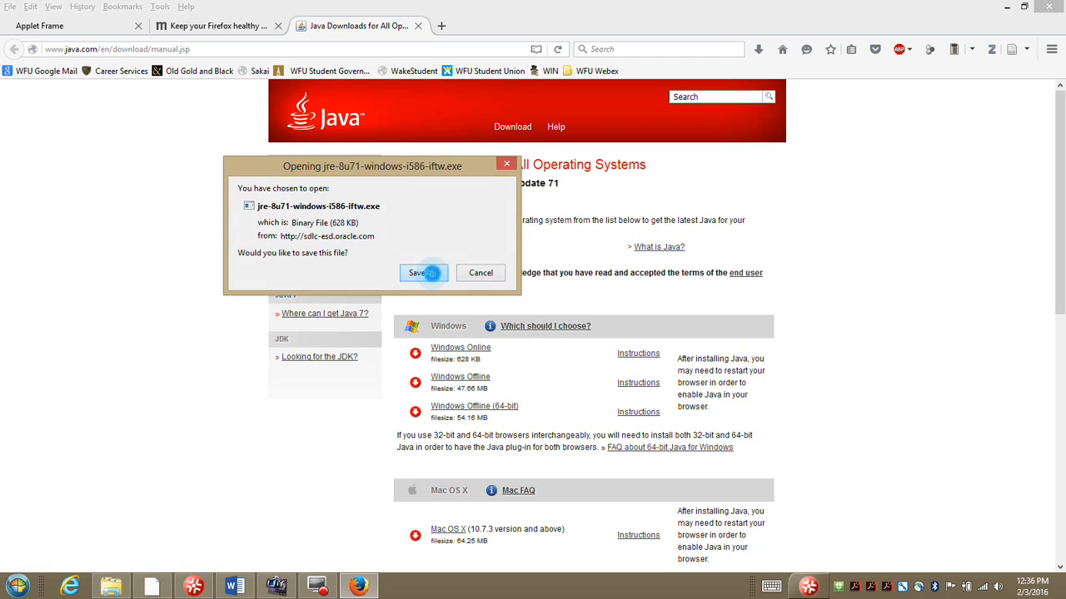
left_click(423, 273)
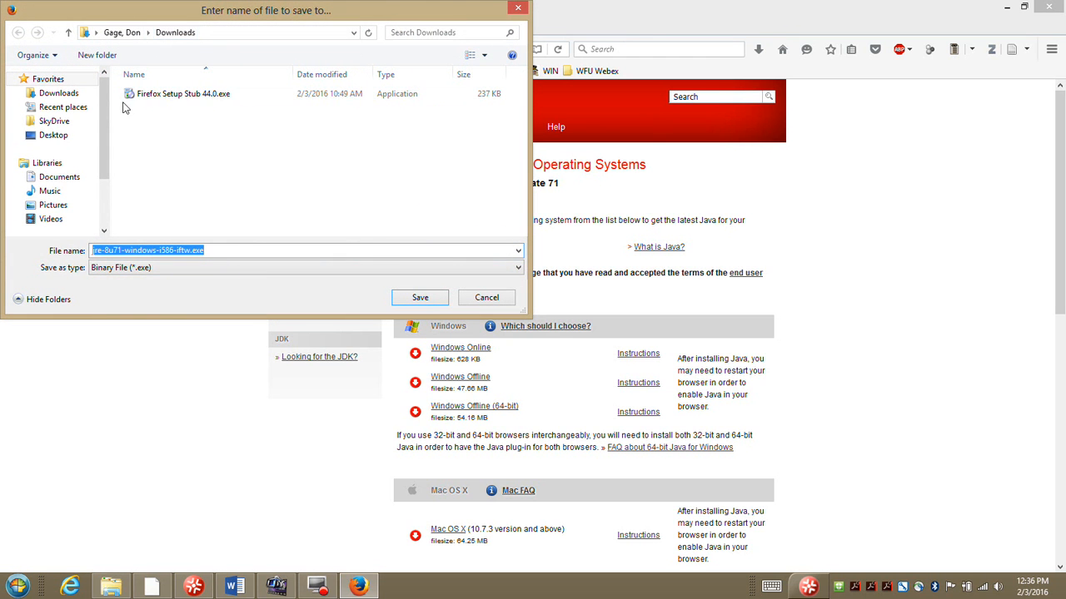
left_click(420, 298)
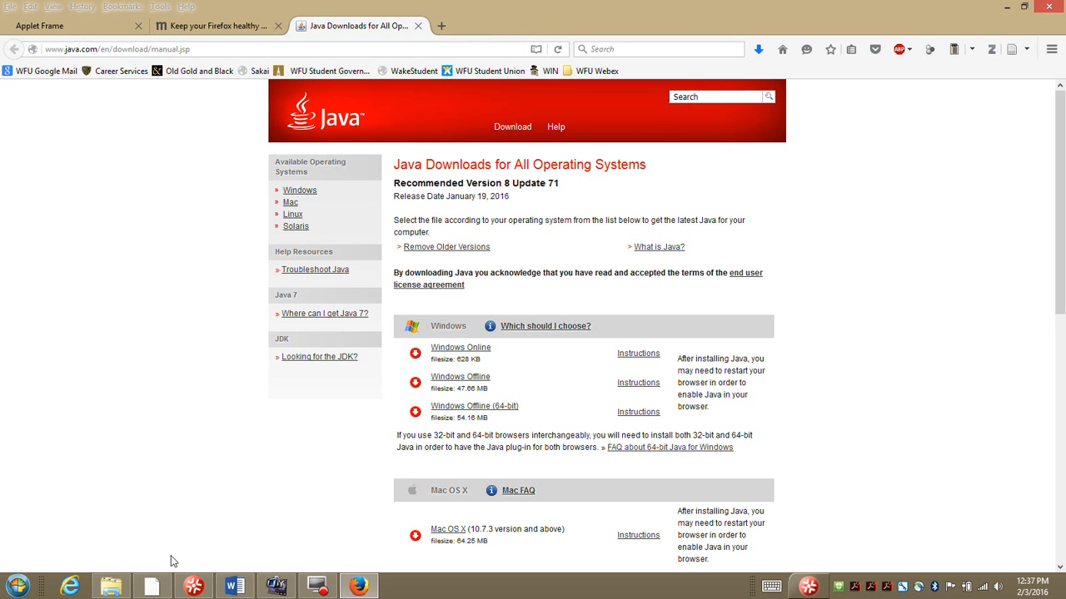
Step: Run jre-8u71-windows-i586-iftw.exe from the Downloads folder and install Java with the default destination
left_click(111, 587)
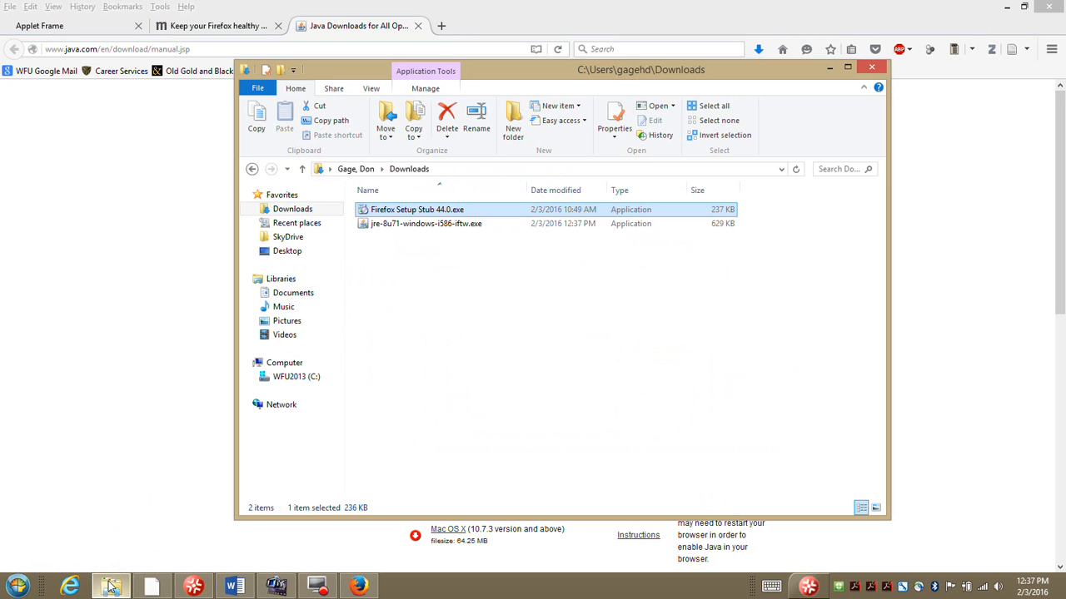
left_click(298, 212)
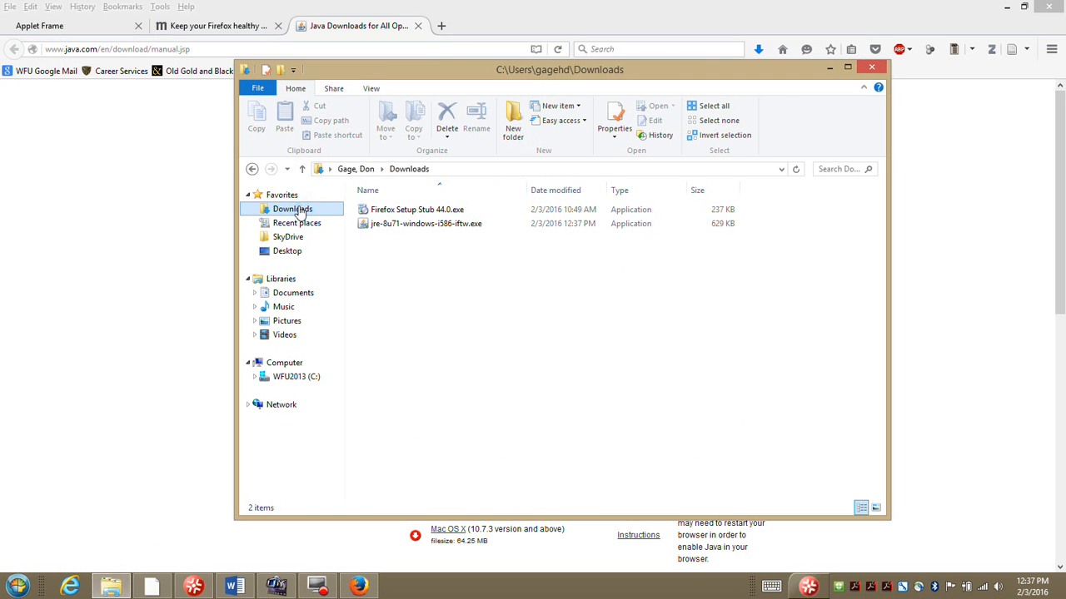
double_click(456, 231)
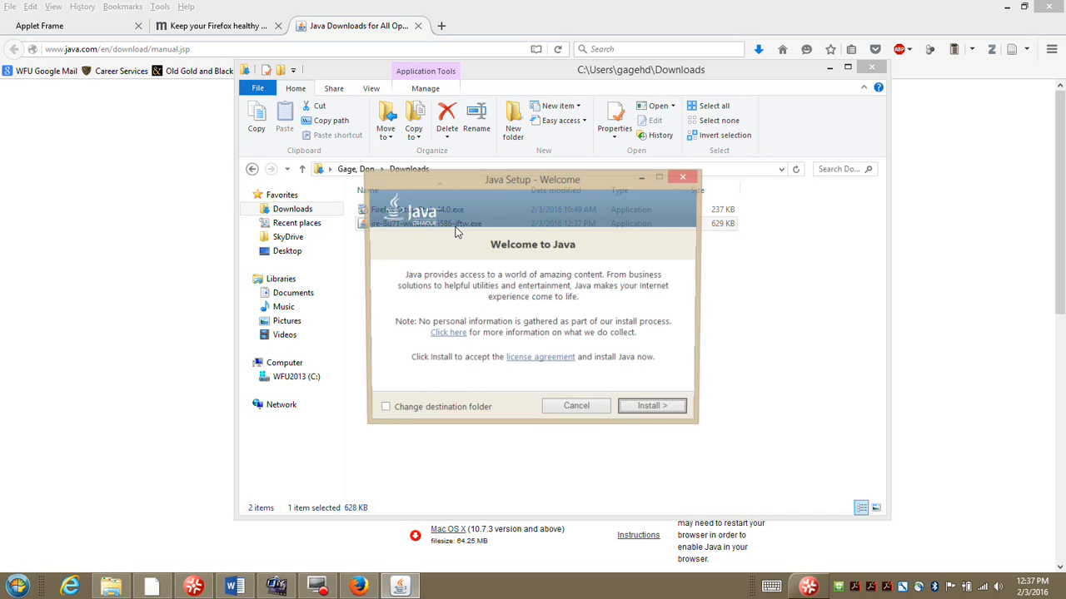
left_click(656, 412)
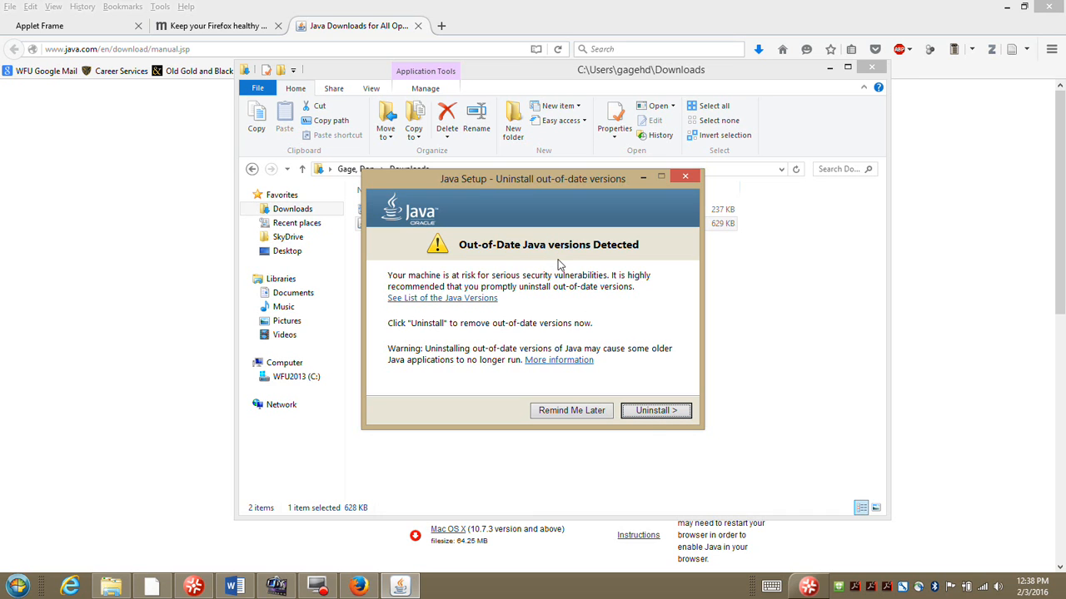
Step: Uninstall the out-of-date Java versions and finish the setup, dismissing the choice of browser for http links
left_click(656, 413)
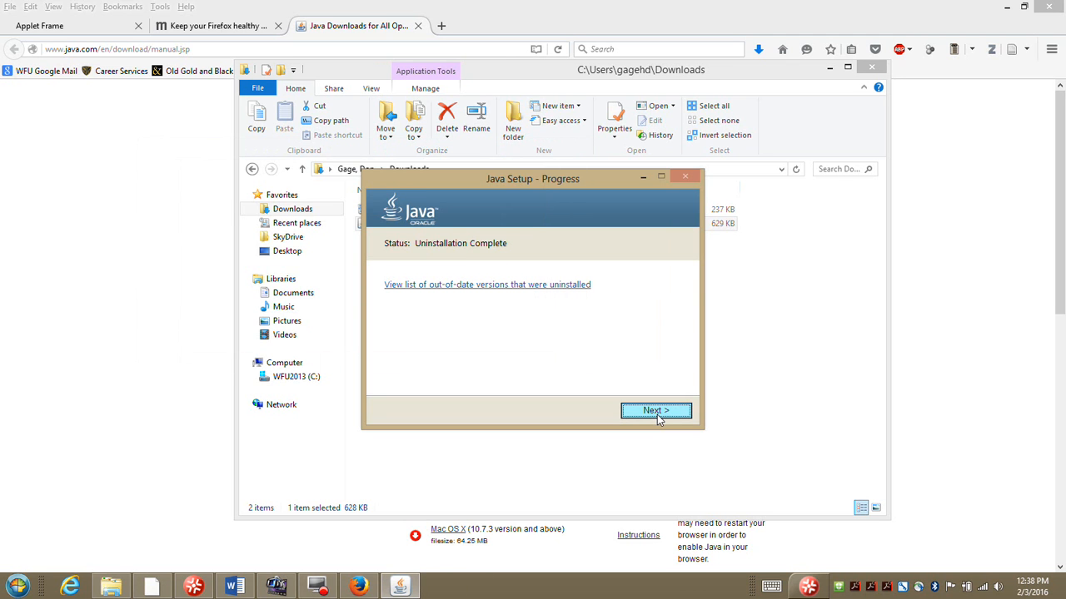
left_click(657, 414)
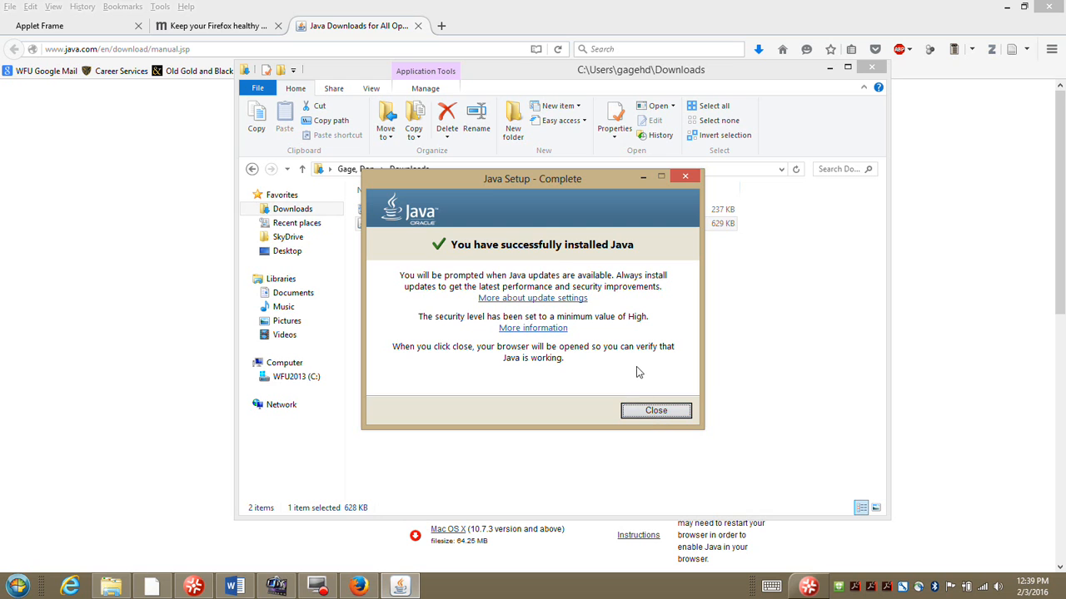
left_click(649, 410)
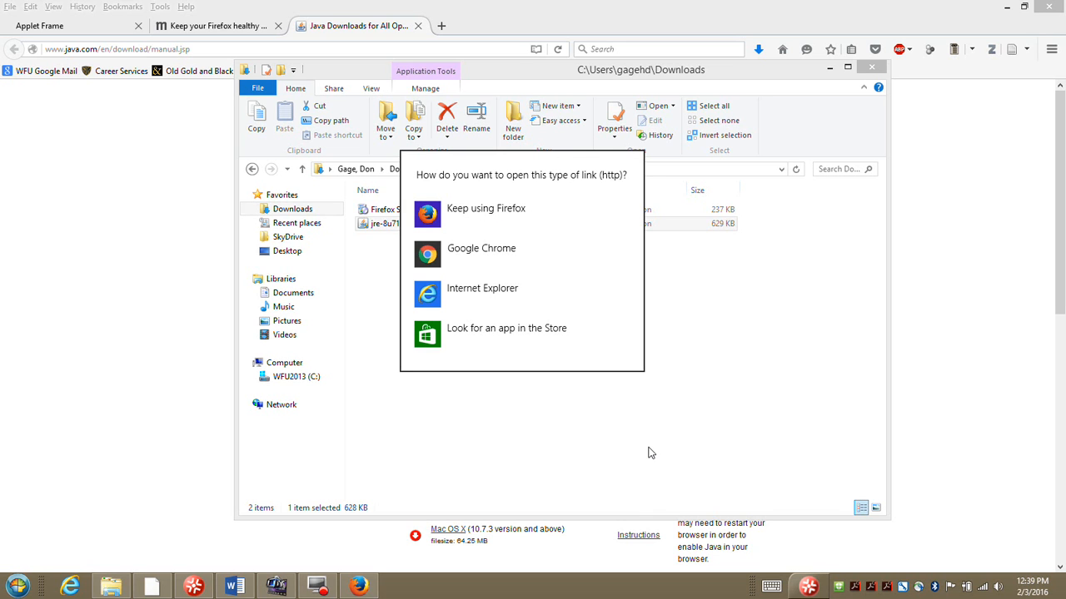
left_click(648, 448)
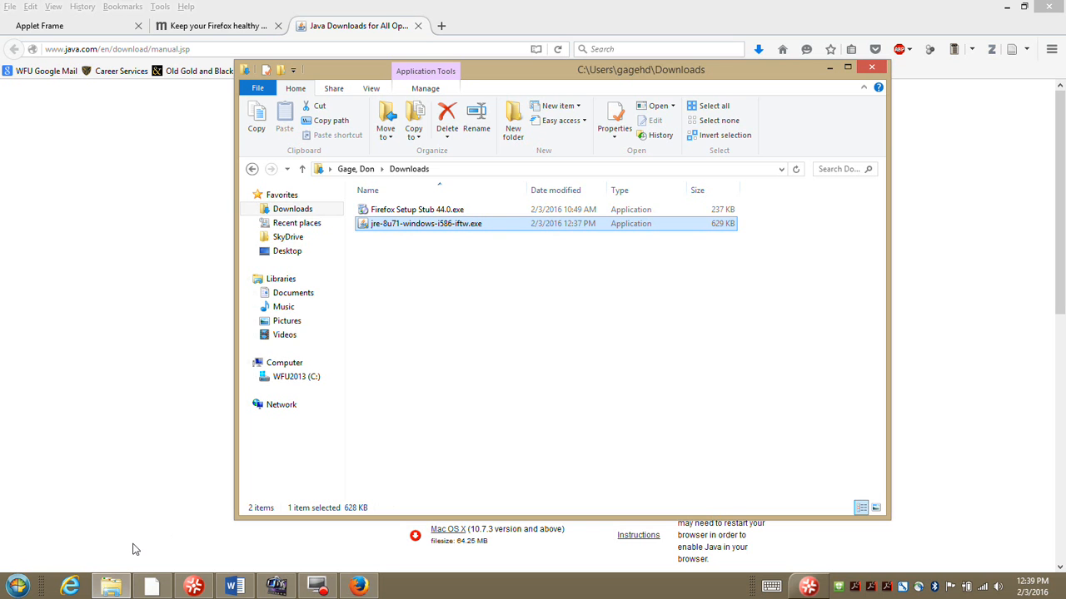
Step: Open the Java (32-bit) settings in Control Panel and bring up the security Exception Site List for editing
left_click(20, 585)
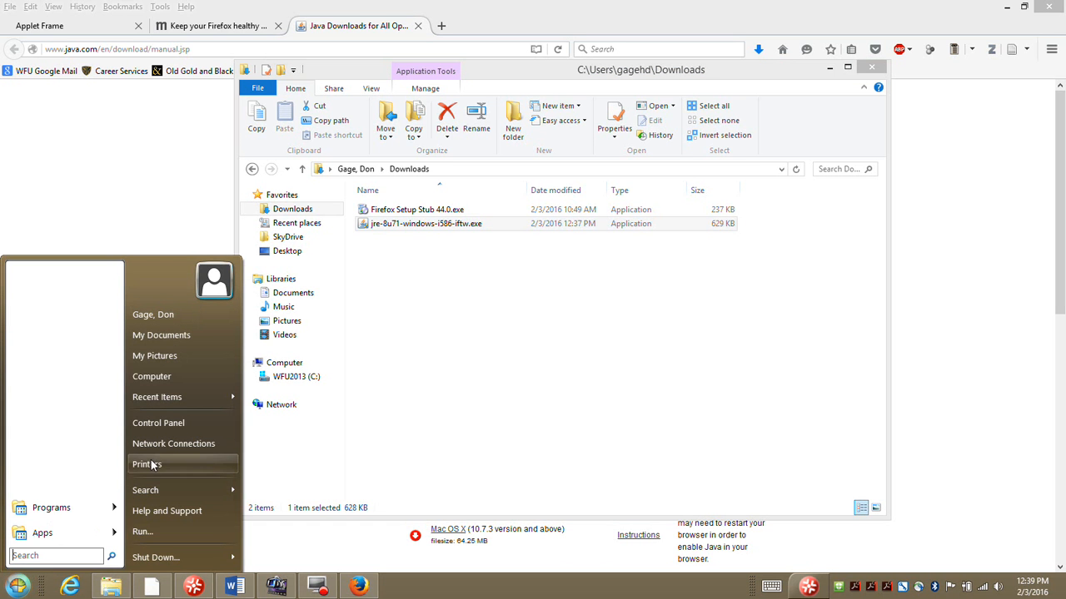
left_click(176, 422)
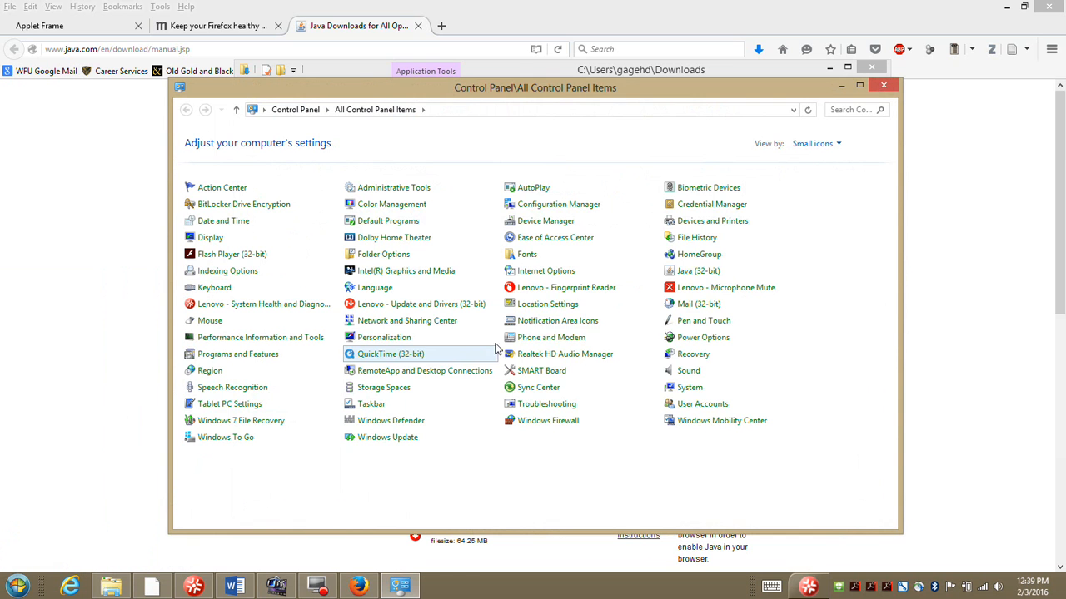
double_click(688, 273)
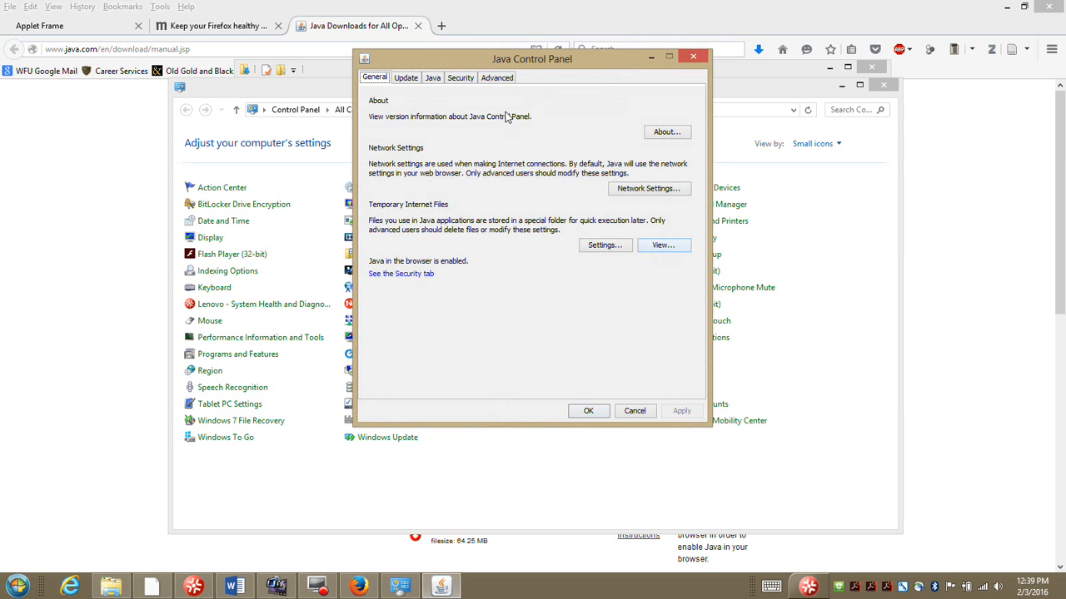
left_click(463, 79)
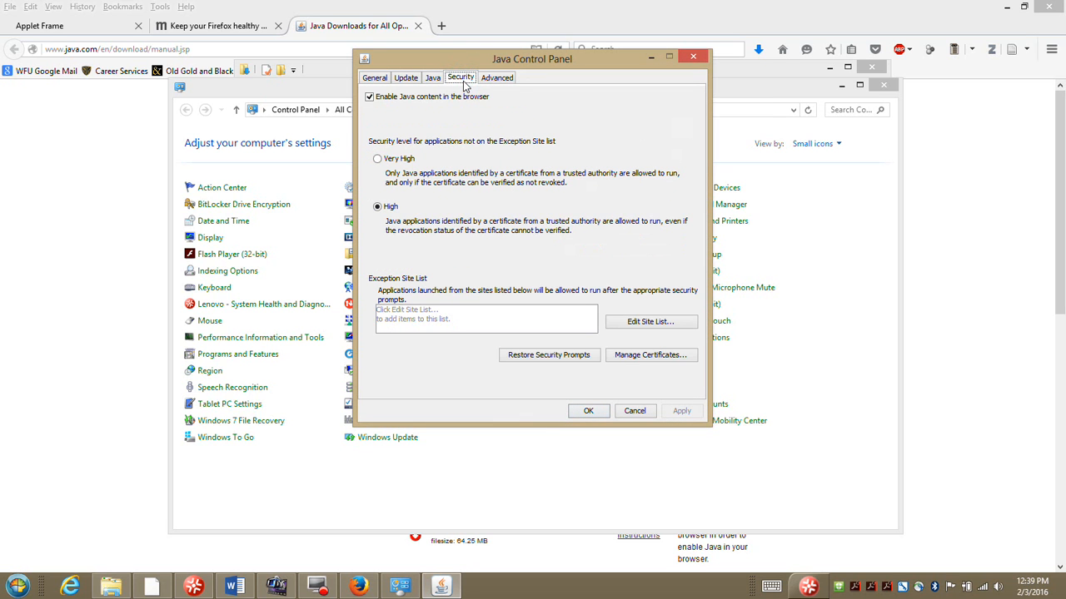
left_click(634, 326)
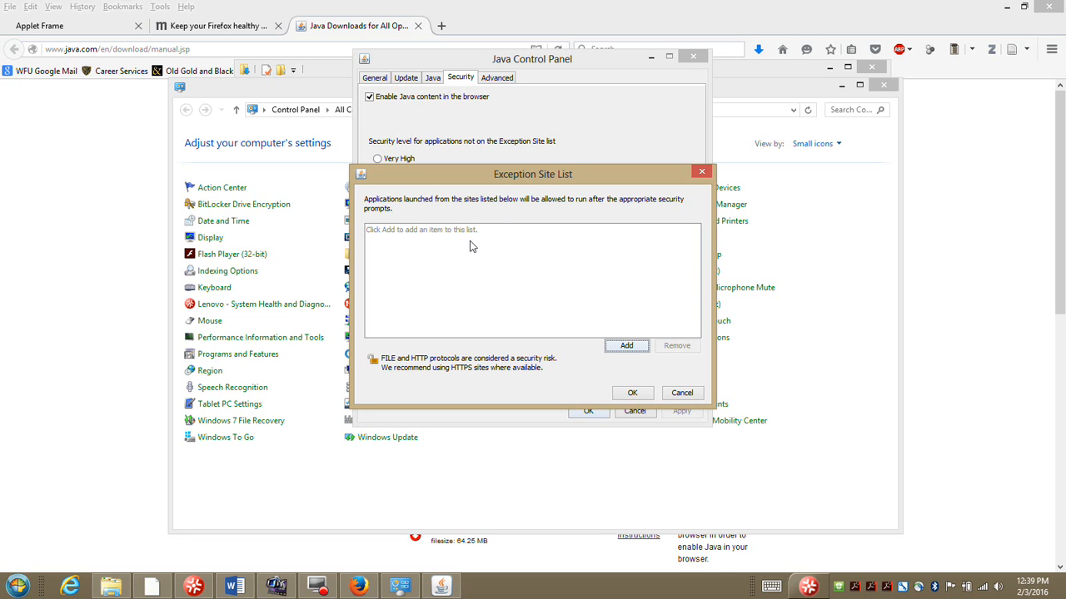
left_click(629, 351)
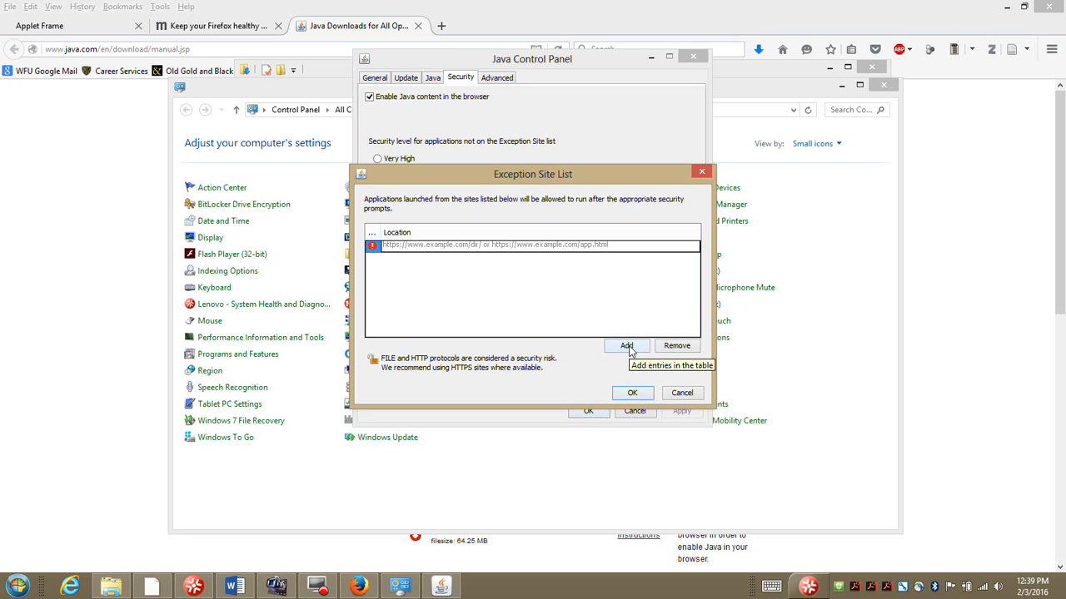
left_click(463, 247)
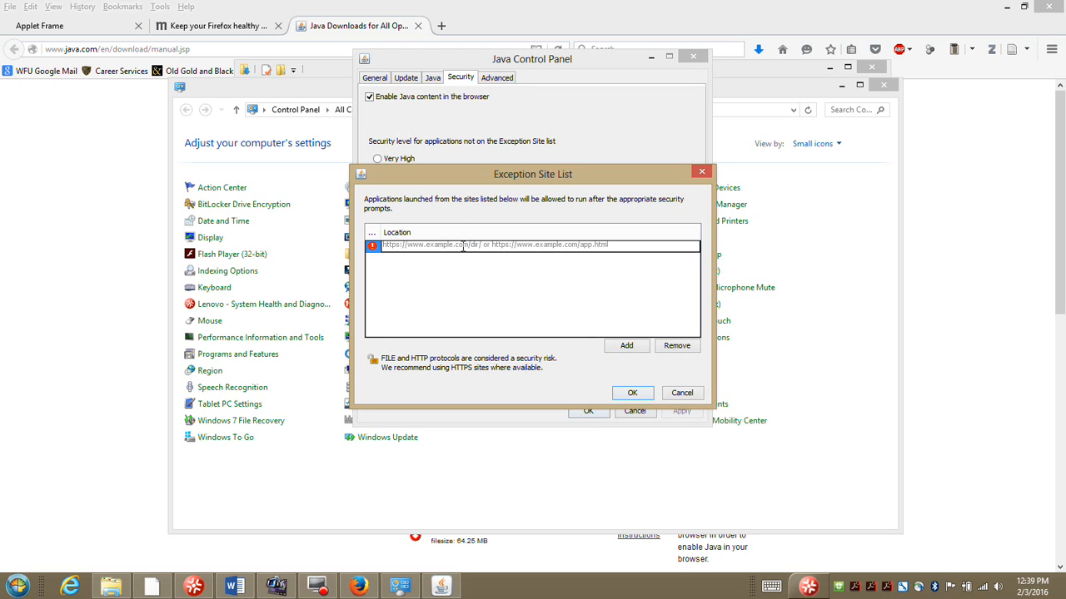
type("http://faculty.mc3.edu/pvetere/Applets/")
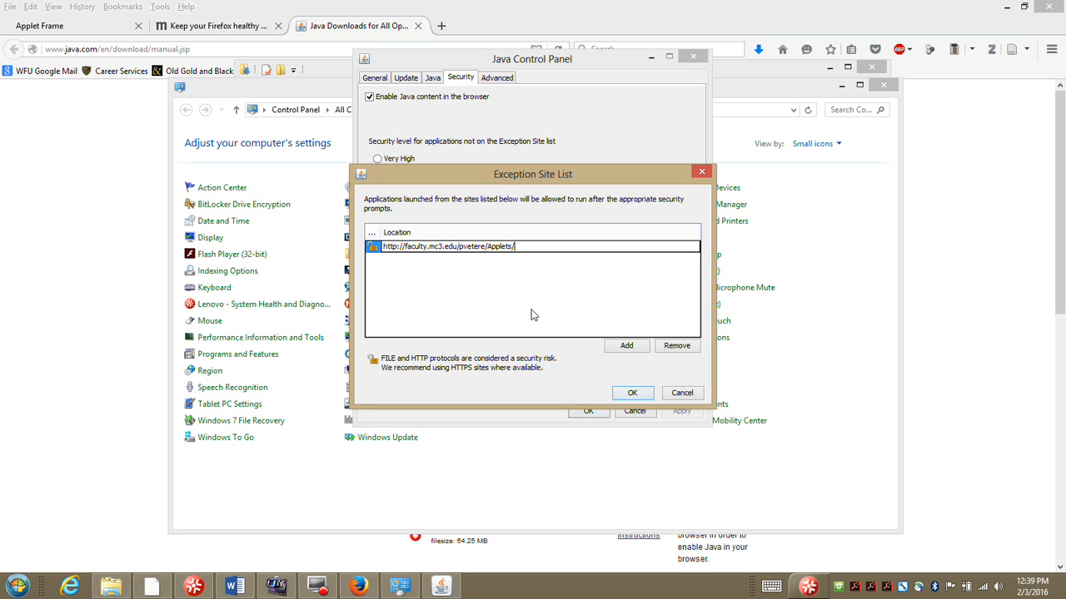
left_click(632, 393)
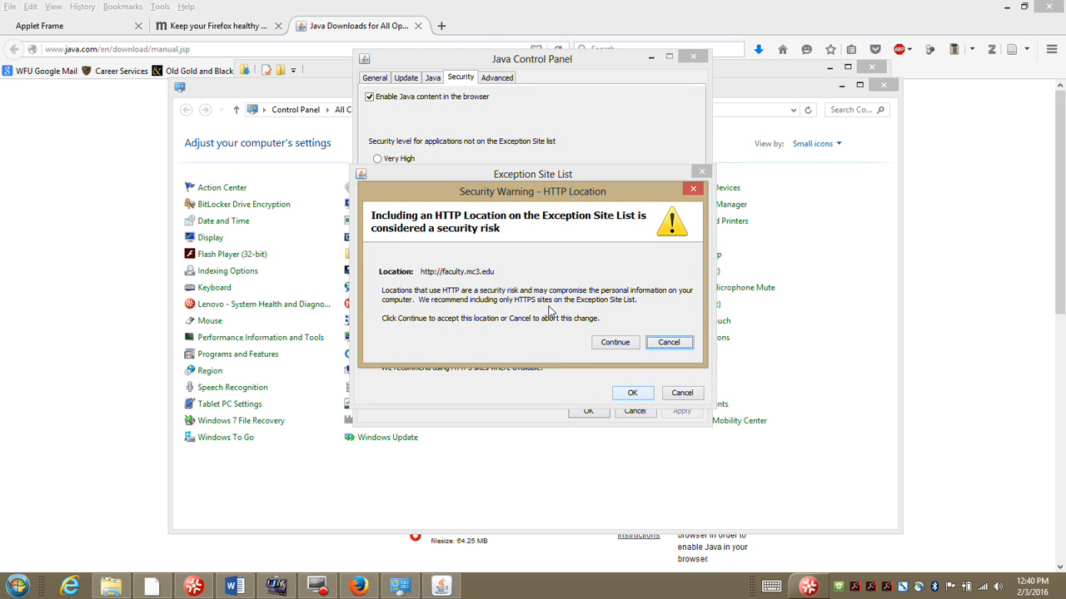
left_click(613, 343)
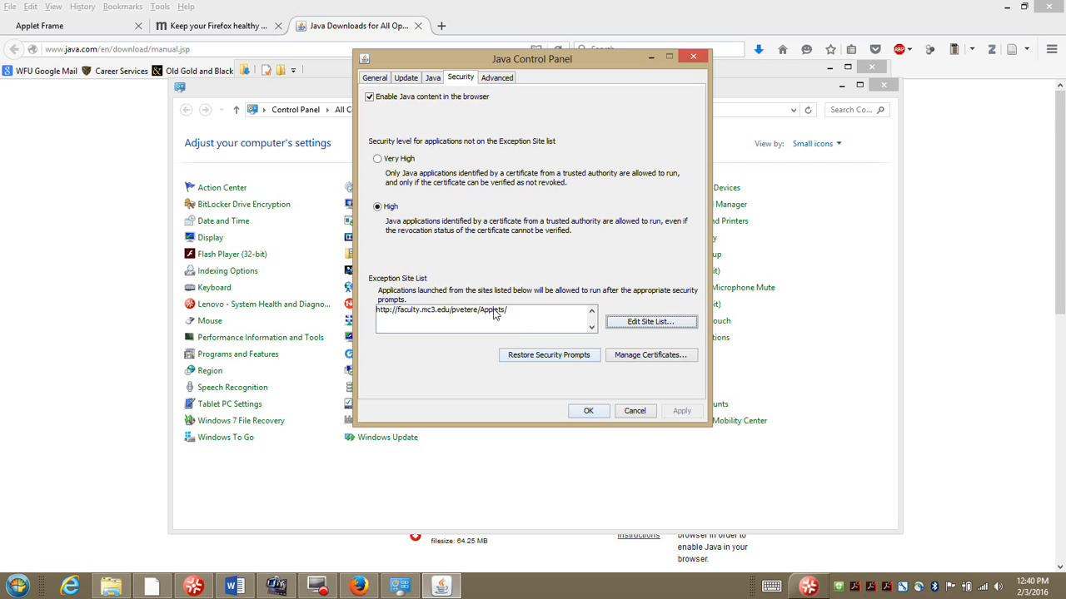
Step: Accept the Java Control Panel settings, return to Firefox and close the browser with all its open tabs
left_click(587, 408)
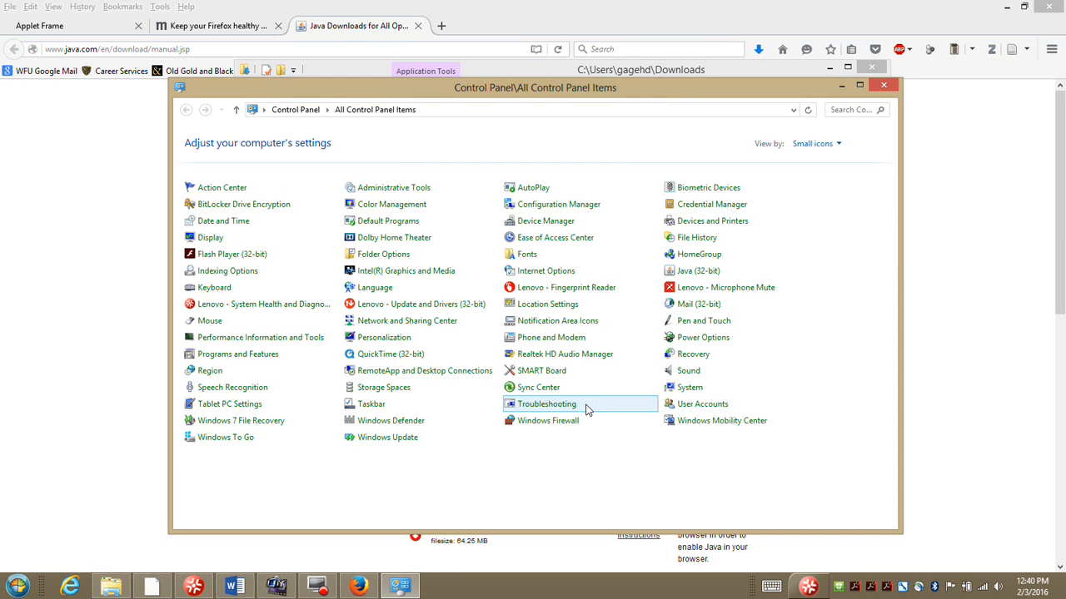
left_click(111, 306)
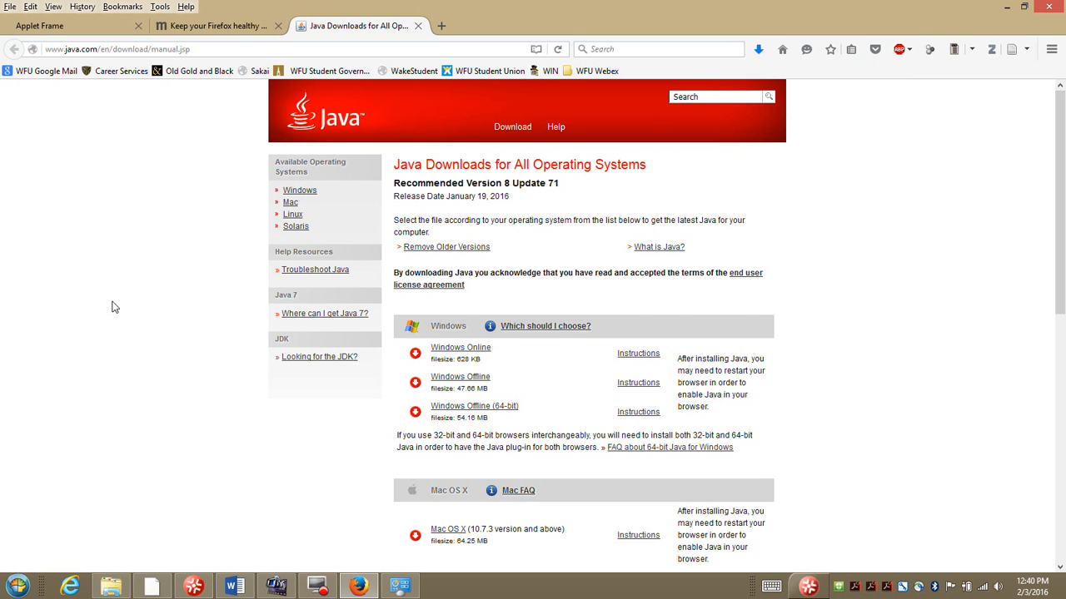
left_click(85, 32)
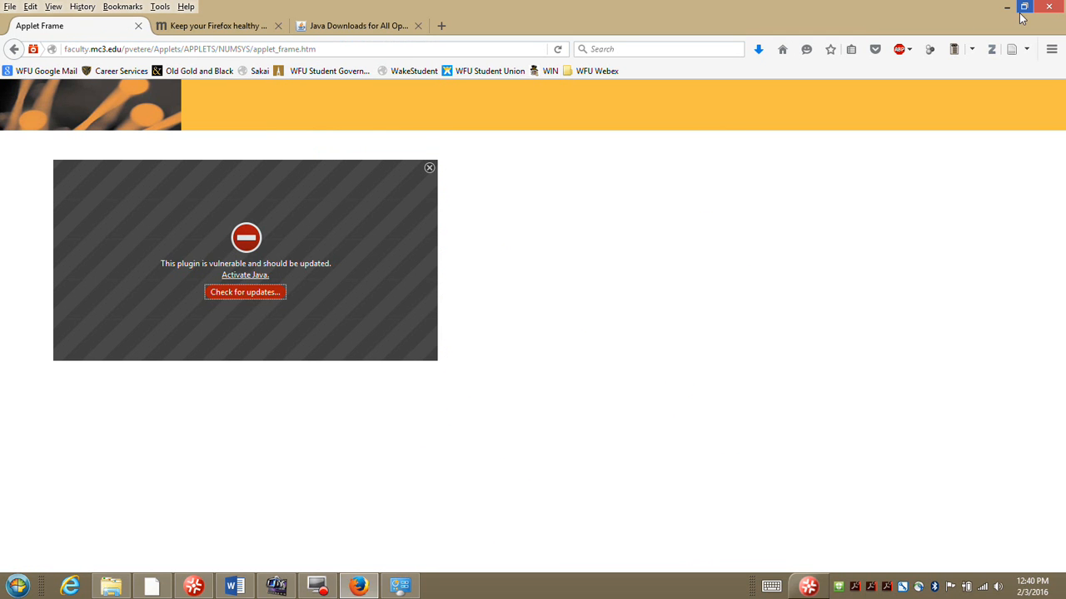
left_click(1046, 8)
left_click(504, 315)
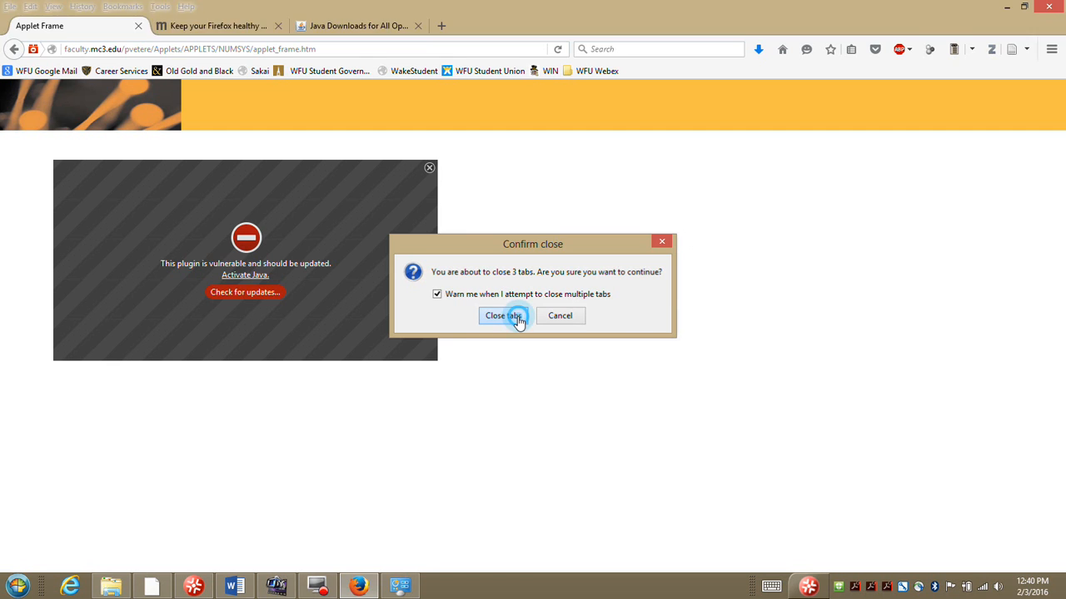
left_click(17, 586)
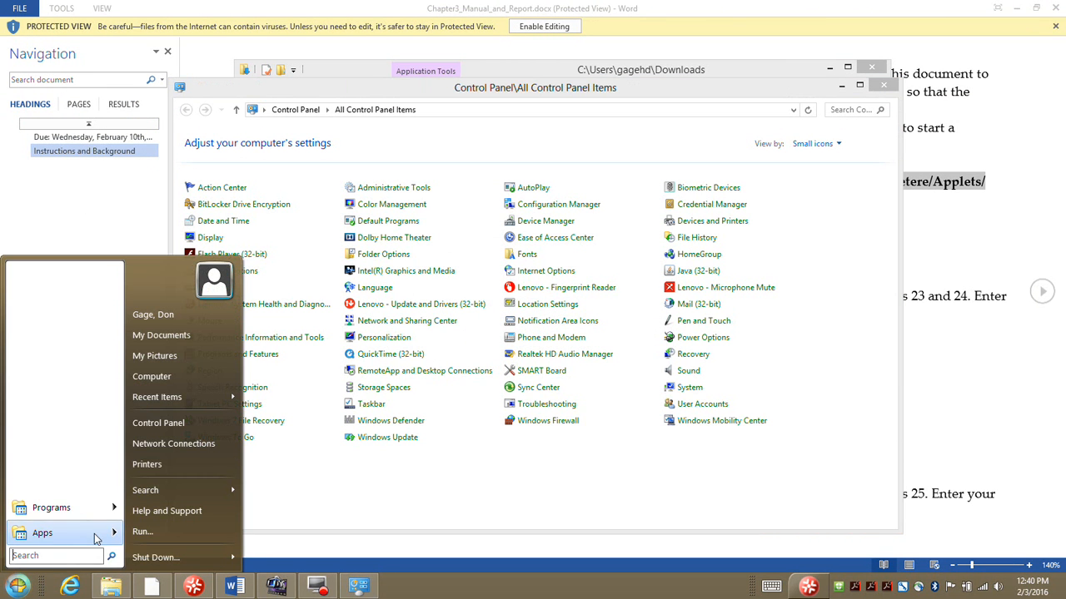
mouse_move(92, 508)
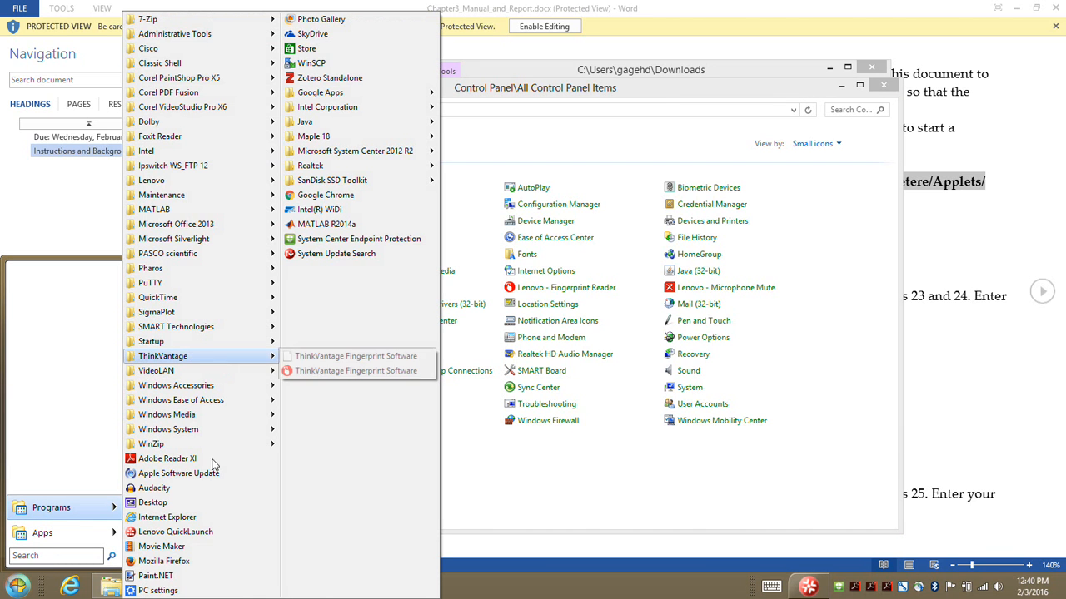
left_click(194, 562)
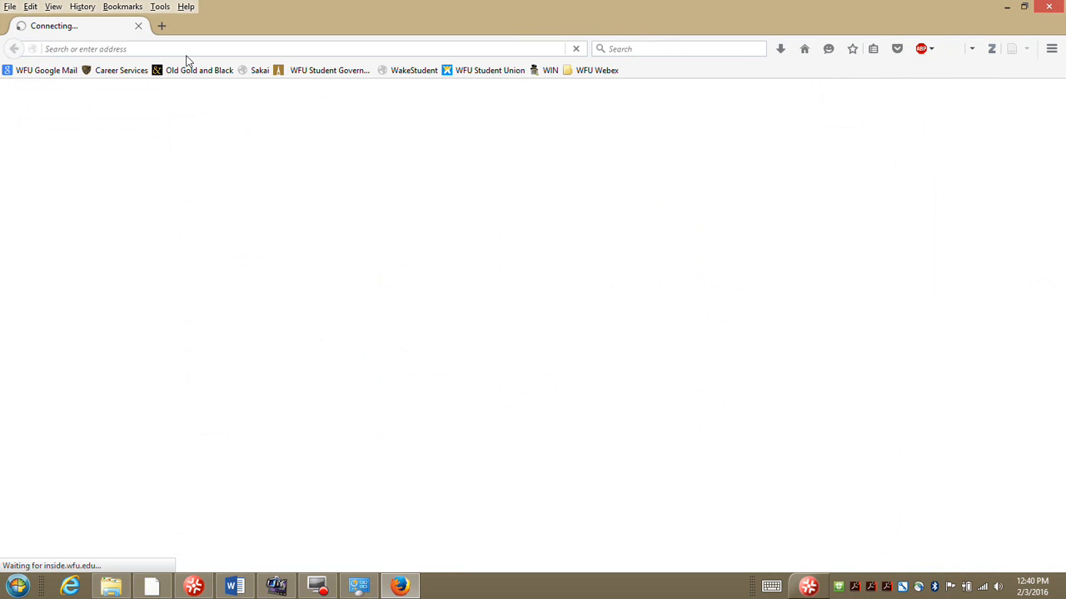
left_click(186, 49)
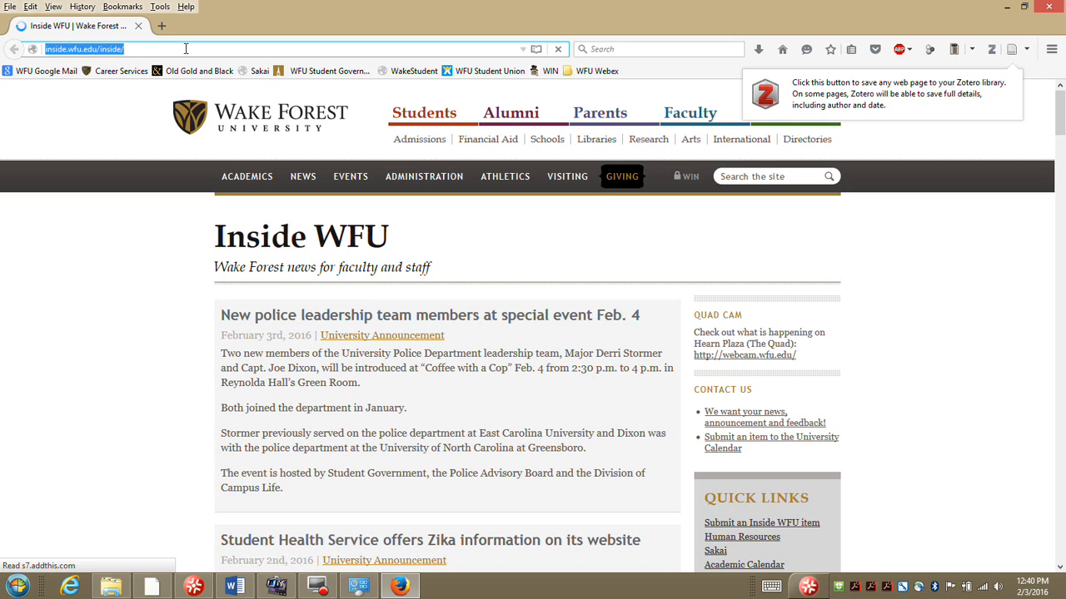
type("http://faculty.mc3.edu/pvetere/Applets/")
key("Return")
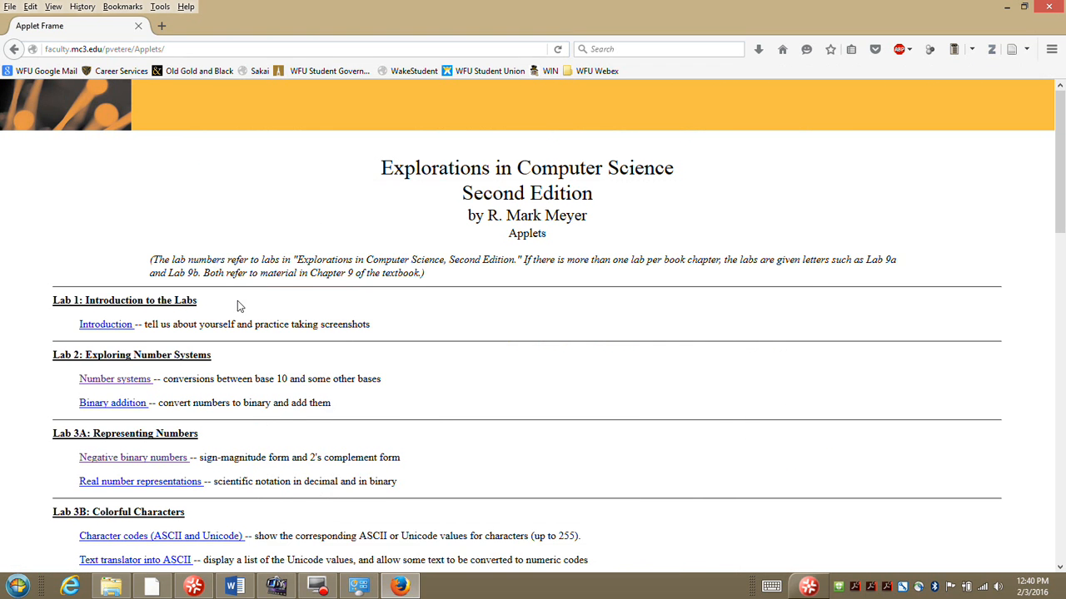
Step: Open the Number systems applet under Lab 2 and activate its Java plugin
left_click(114, 381)
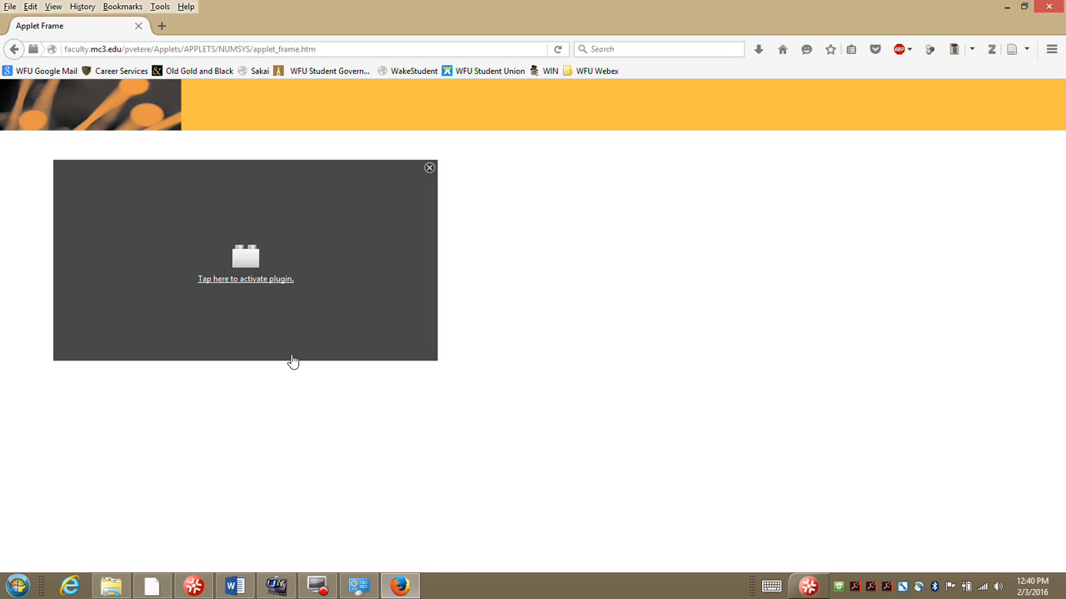
left_click(272, 289)
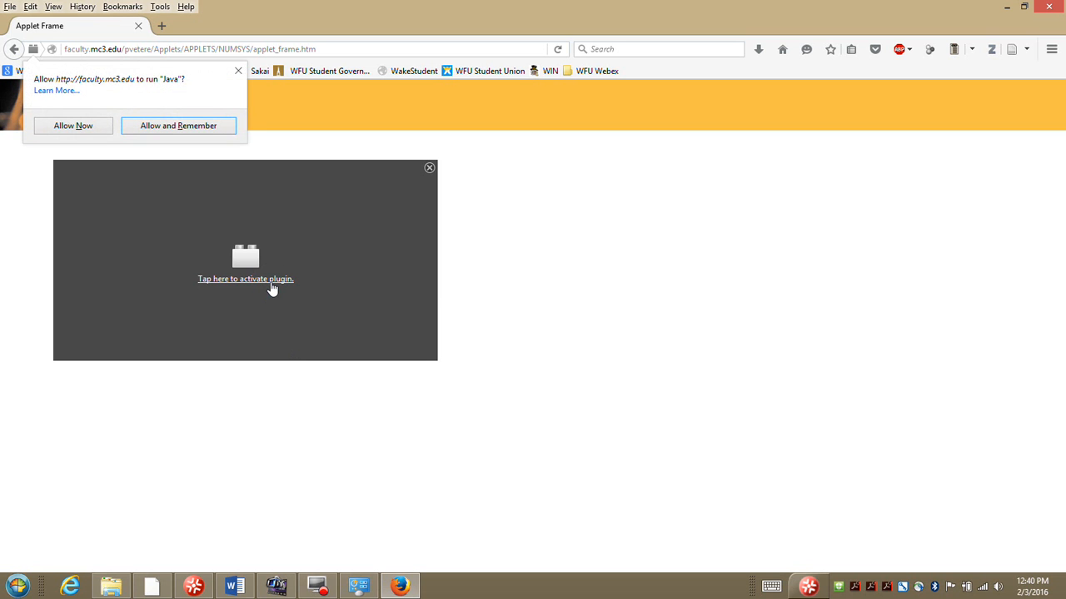